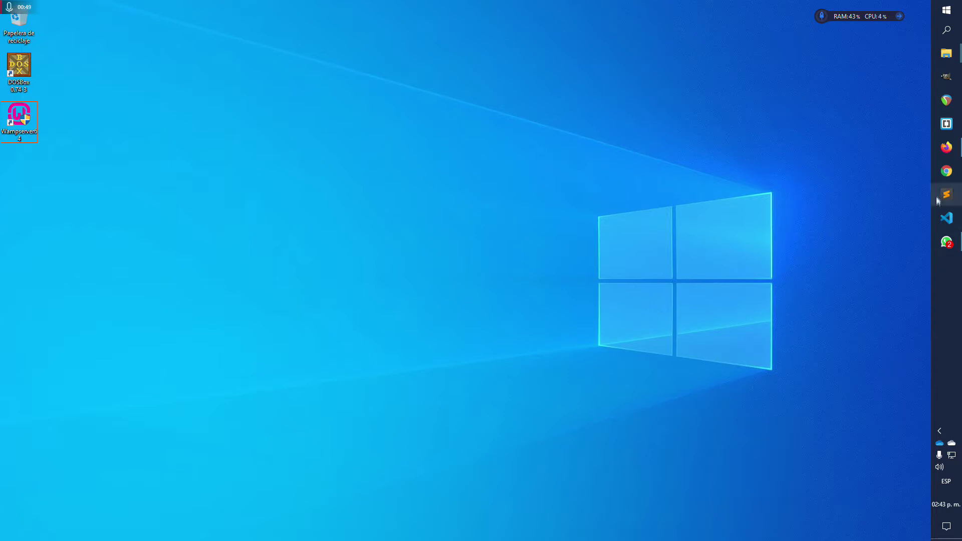
Switch to Firefox and review the VLC media player page on videolan.org, including its address and the operating systems offered for download.
{"action": "left_click", "coordinate": [939, 151]}
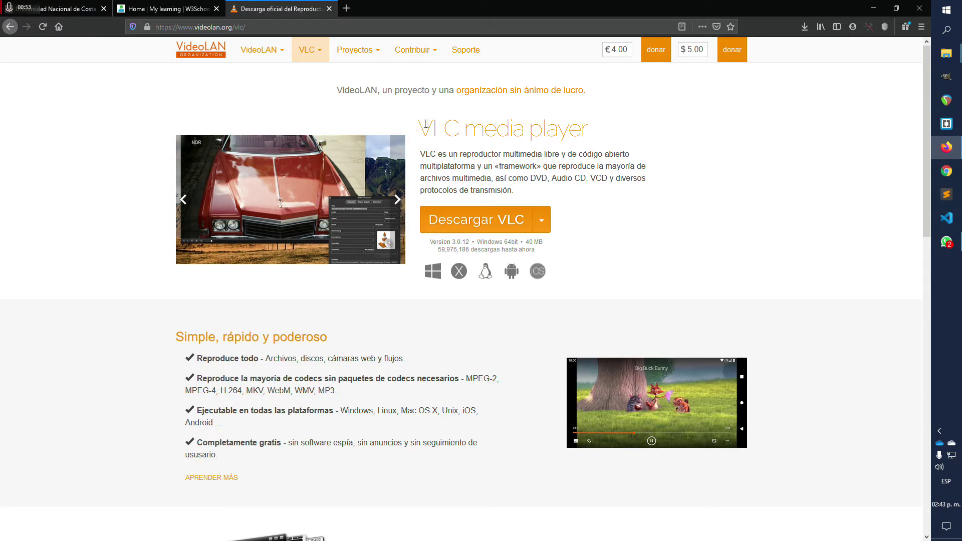
{"action": "left_click_drag", "start_coordinate": [425, 123], "coordinate": [605, 129]}
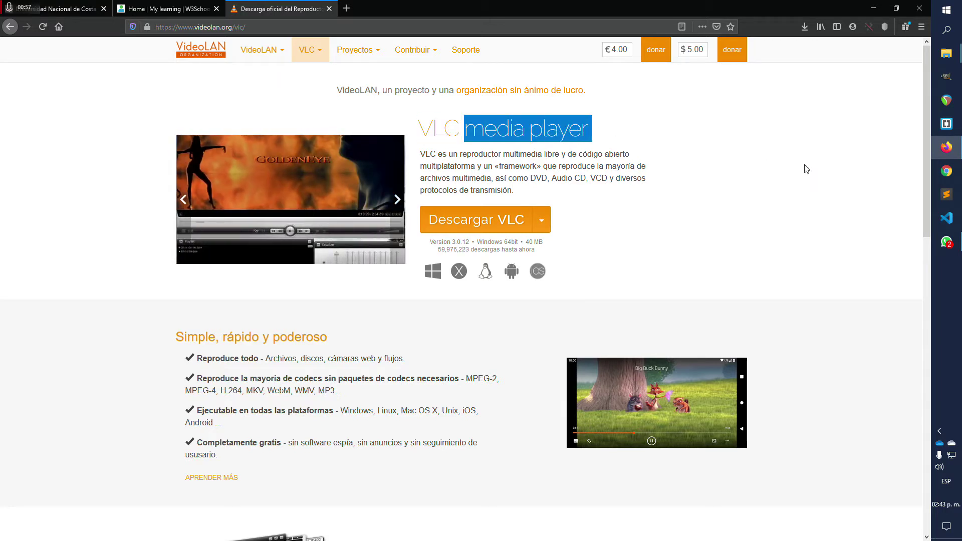
{"action": "left_click", "coordinate": [263, 29]}
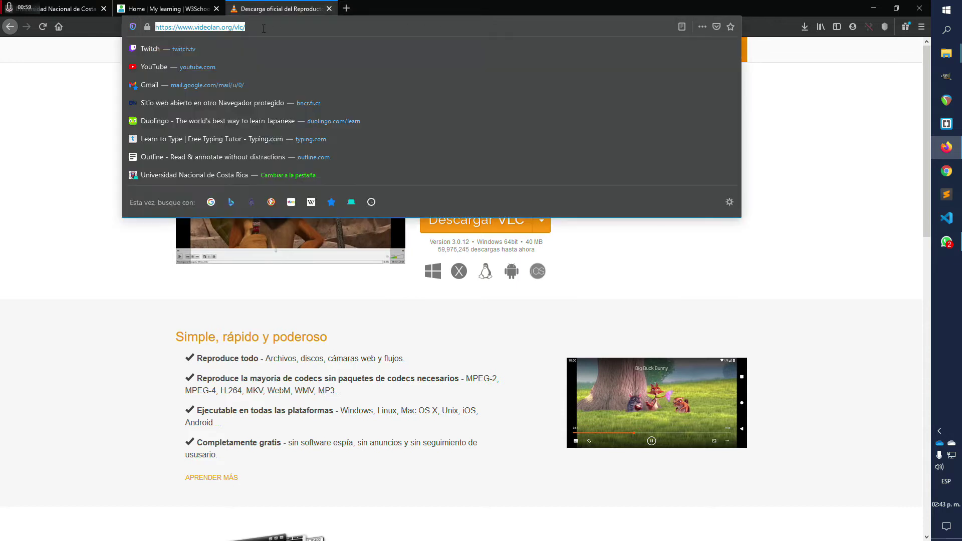
{"action": "left_click", "coordinate": [42, 276]}
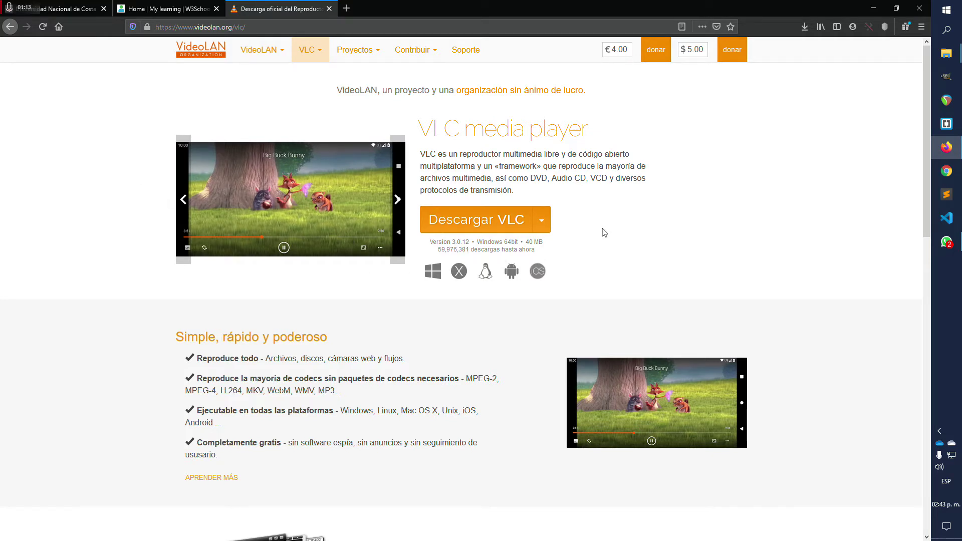
{"action": "left_click", "coordinate": [542, 221]}
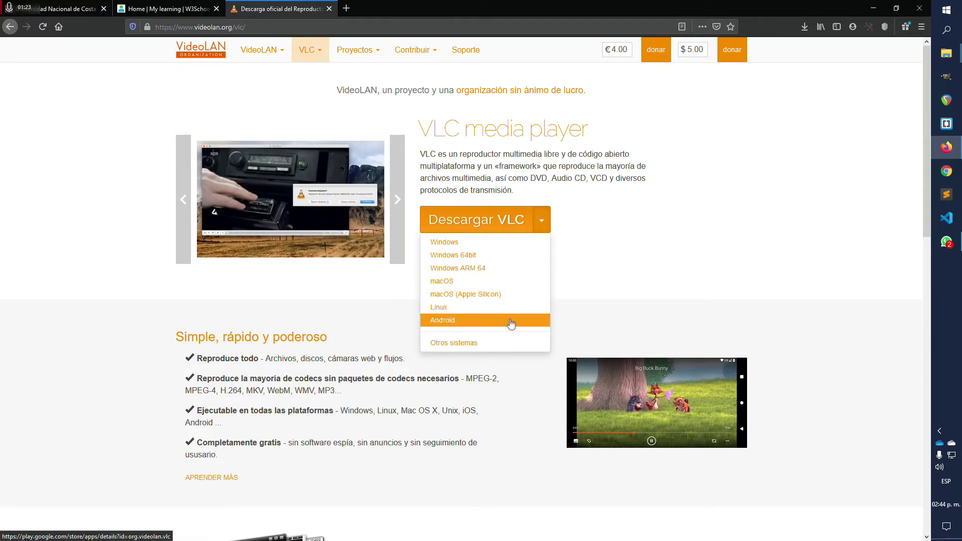
{"action": "left_click", "coordinate": [781, 195]}
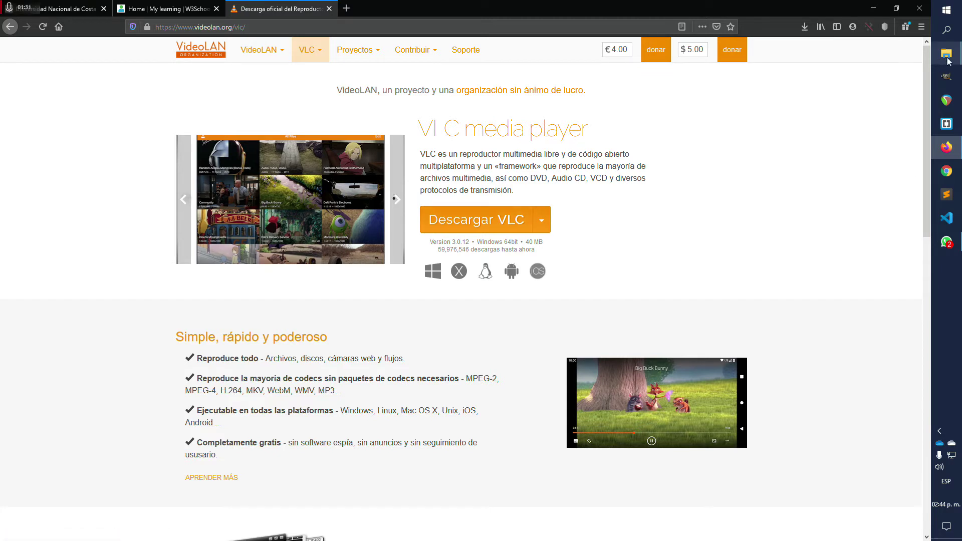
{"action": "left_click", "coordinate": [946, 29]}
{"action": "left_click", "coordinate": [946, 30]}
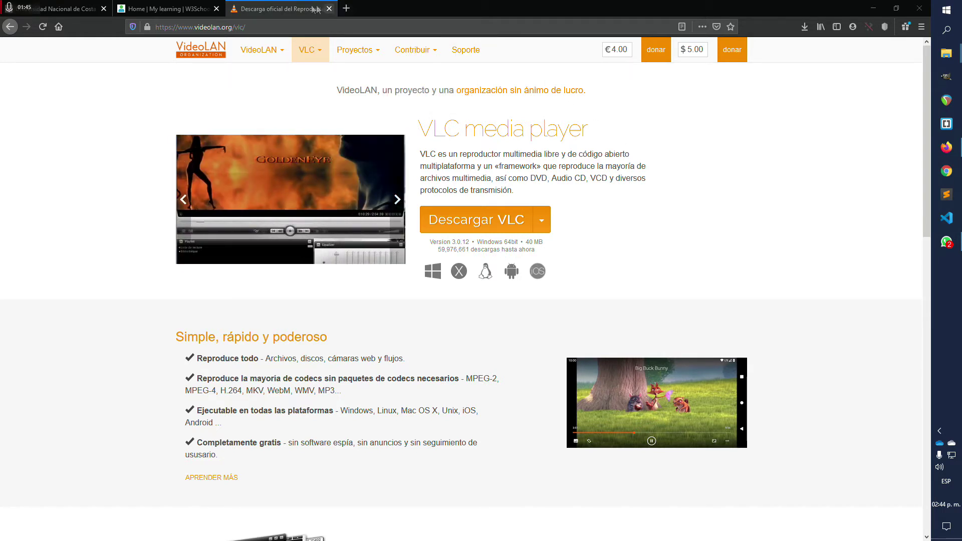
From the Universidad Nacional site, enter the Aula Virtual and open the course Ingles Integ otras carreras I.
{"action": "left_click", "coordinate": [60, 9]}
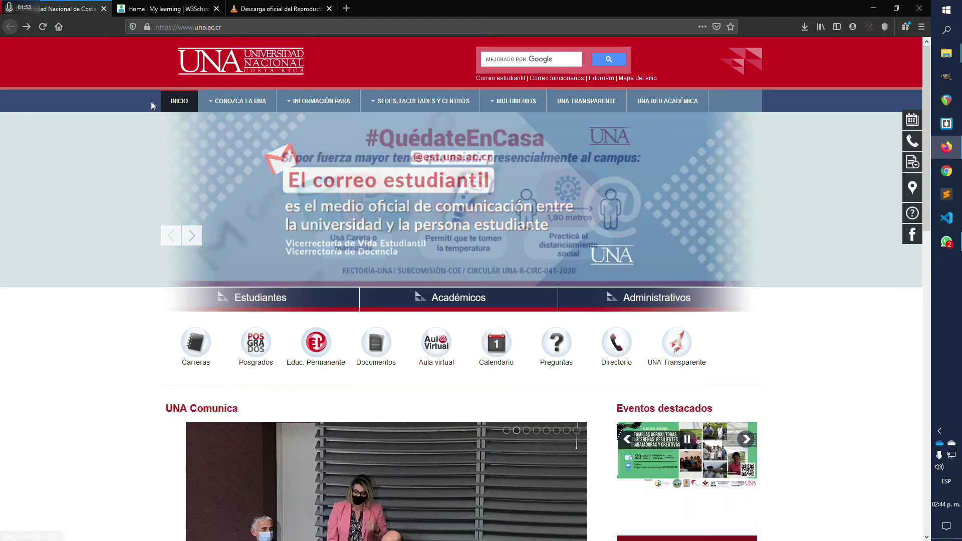
{"action": "left_click", "coordinate": [430, 345]}
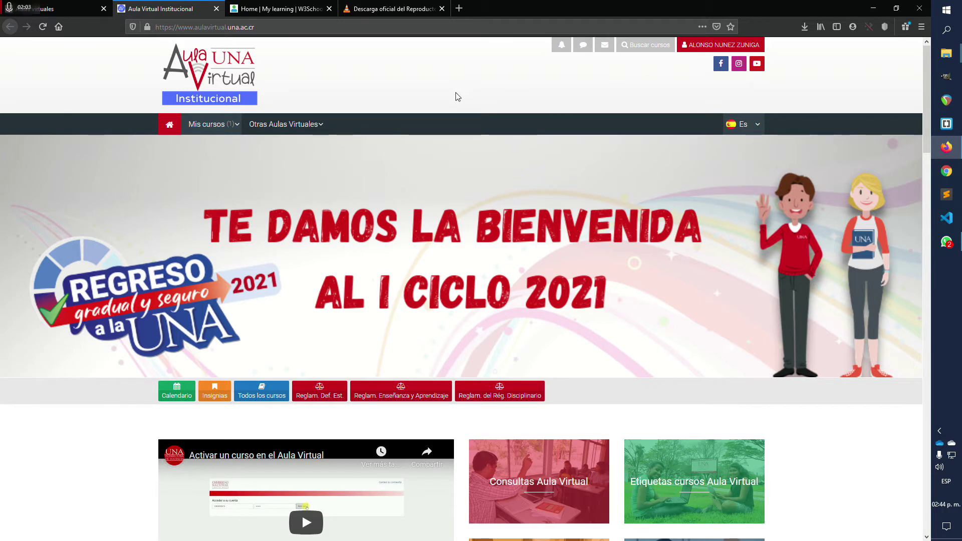
{"action": "mouse_move", "coordinate": [211, 122]}
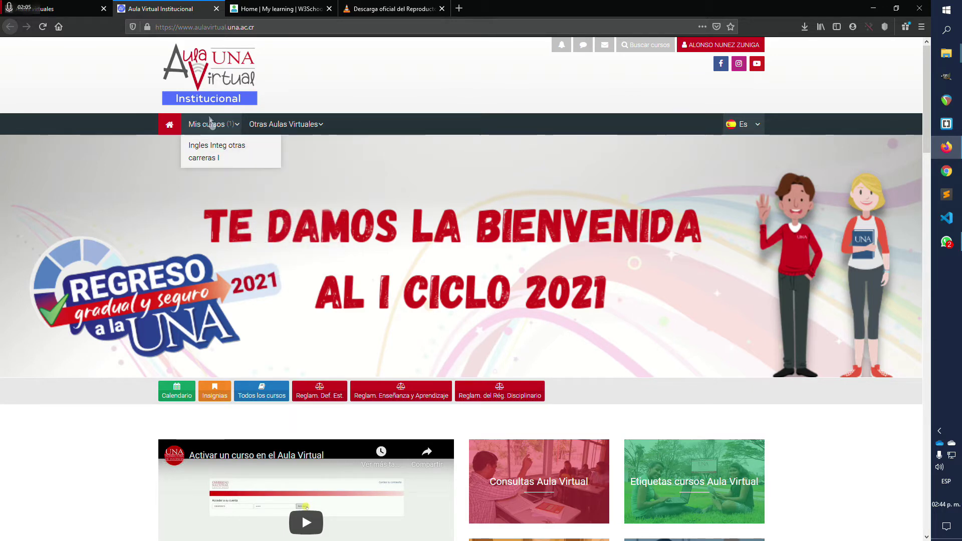
{"action": "left_click", "coordinate": [226, 151]}
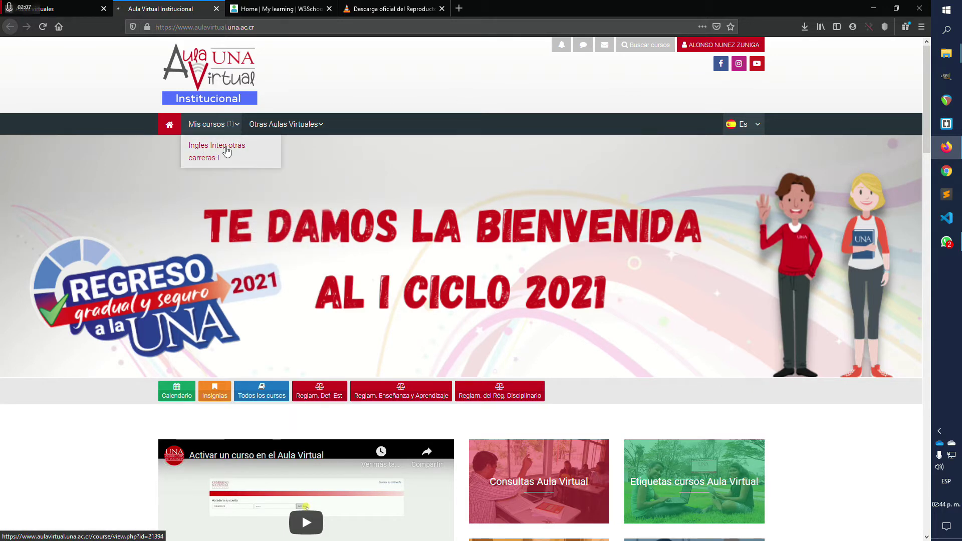
Open the course's Videos from book folder and look through its list of video files.
{"action": "scroll", "coordinate": [281, 281], "scroll_direction": "down", "scroll_amount": 3}
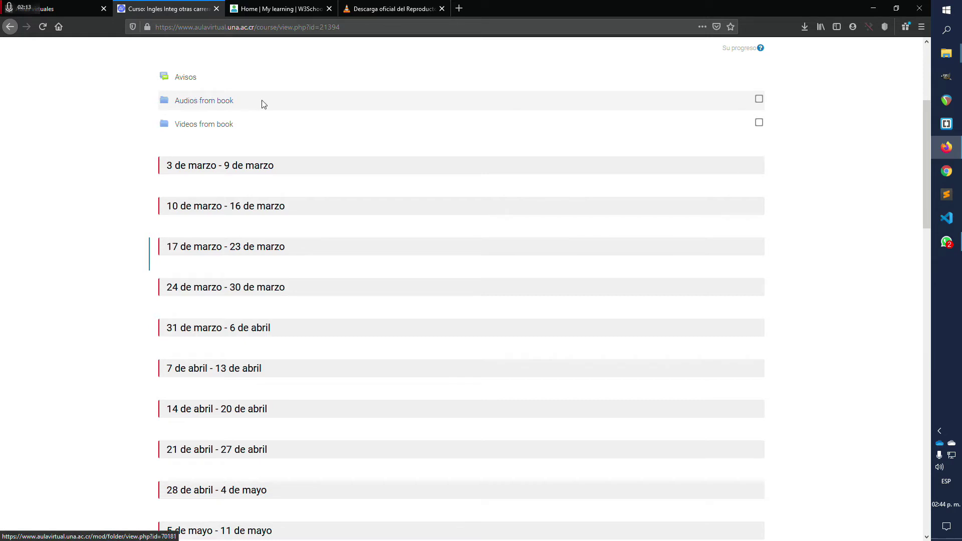
{"action": "left_click", "coordinate": [190, 134]}
{"action": "scroll", "coordinate": [401, 144], "scroll_direction": "down", "scroll_amount": 5}
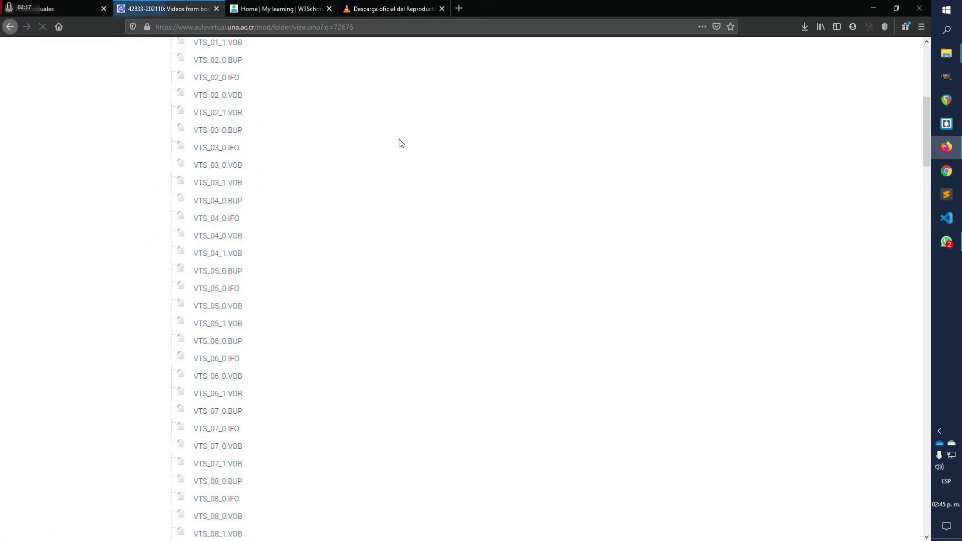
{"action": "scroll", "coordinate": [401, 143], "scroll_direction": "down", "scroll_amount": 15}
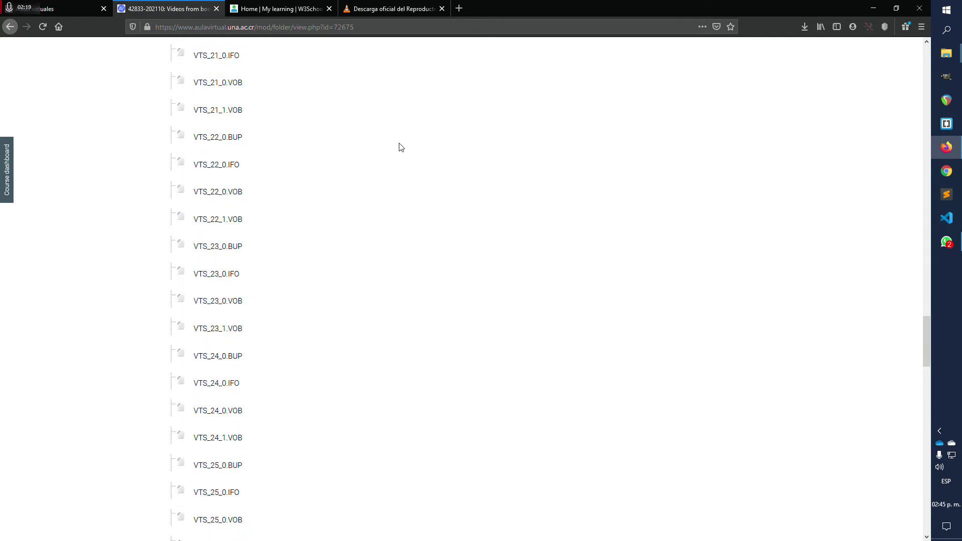
{"action": "scroll", "coordinate": [399, 145], "scroll_direction": "down", "scroll_amount": 20}
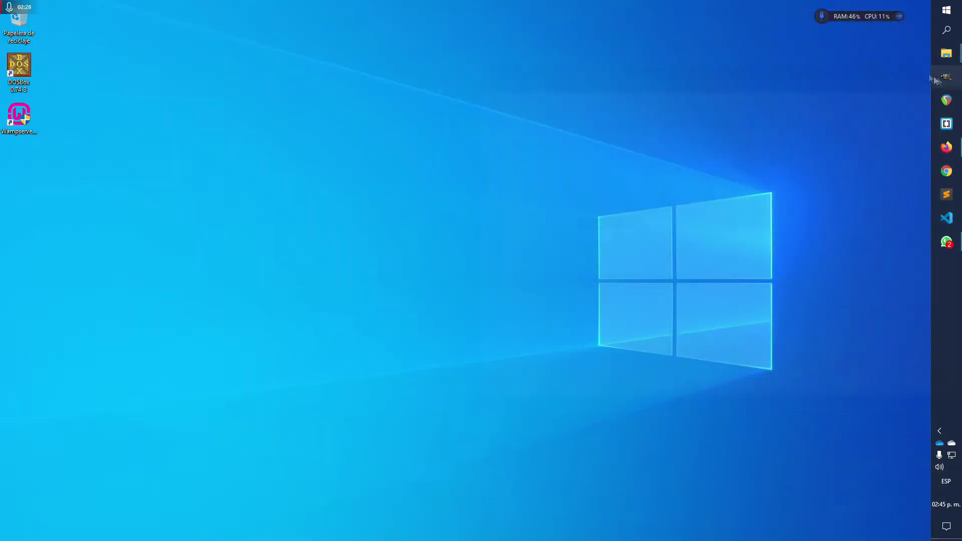
Switch to the ING1 folder in File Explorer and look through the tracks in Audios from book-20210317.
{"action": "left_click", "coordinate": [873, 8]}
{"action": "mouse_move", "coordinate": [945, 53]}
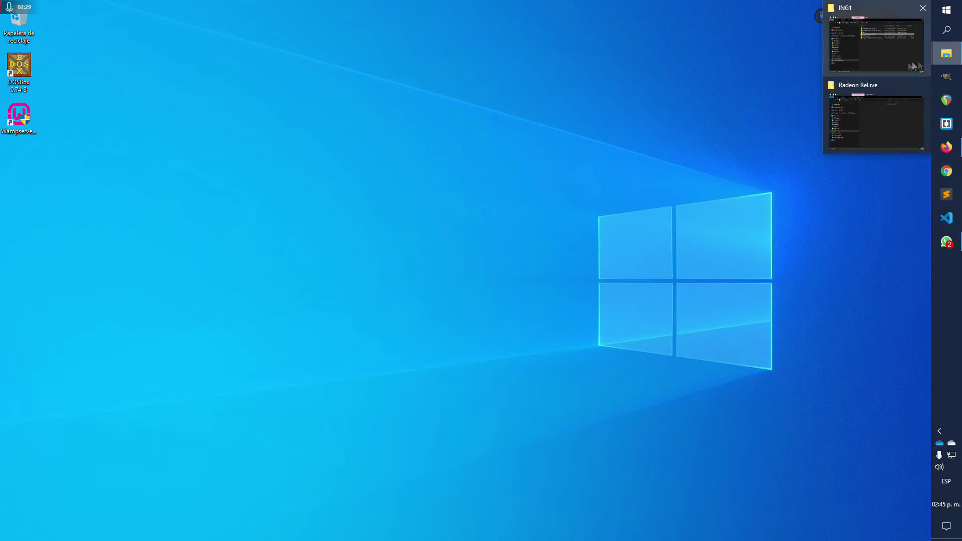
{"action": "left_click", "coordinate": [870, 31]}
{"action": "left_click", "coordinate": [878, 40]}
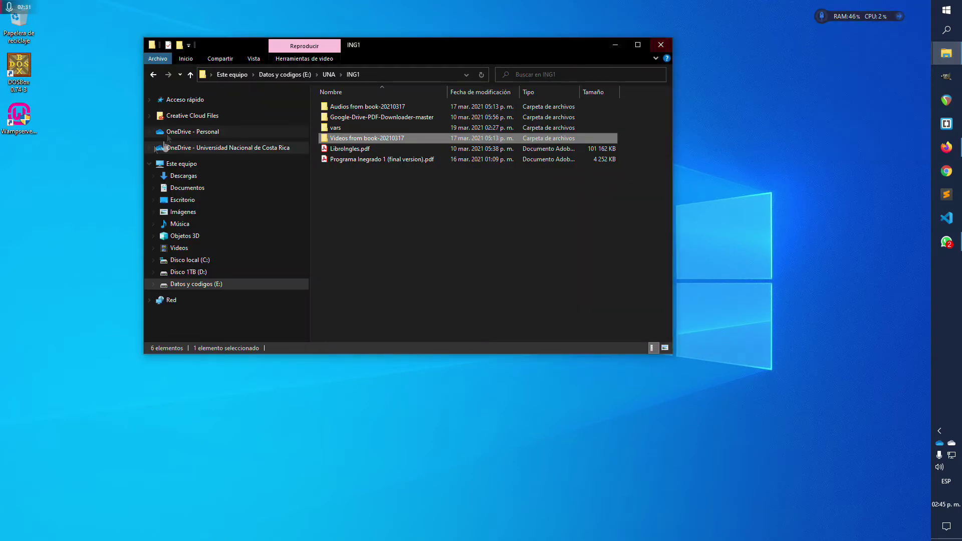
{"action": "left_click", "coordinate": [352, 106]}
{"action": "double_click", "coordinate": [353, 107]}
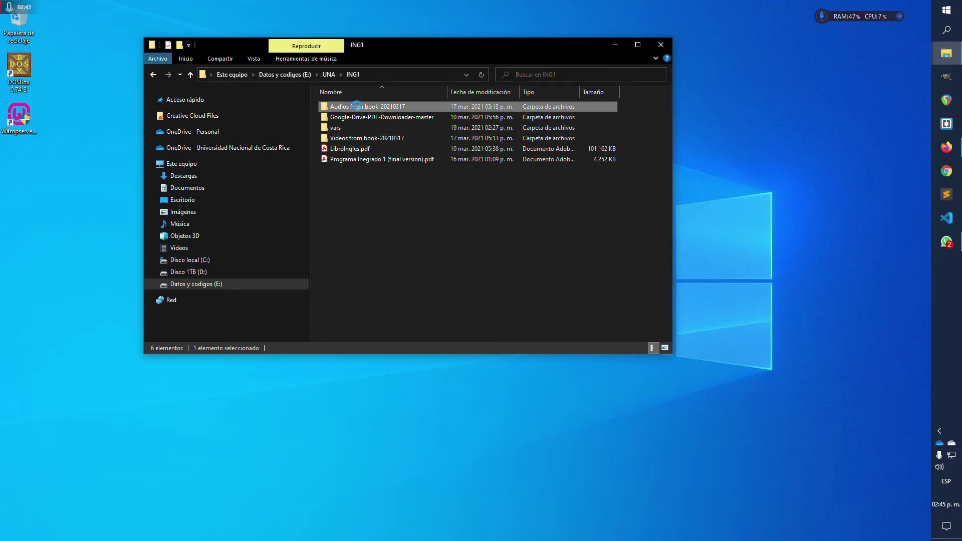
{"action": "scroll", "coordinate": [418, 230], "scroll_direction": "down", "scroll_amount": 8}
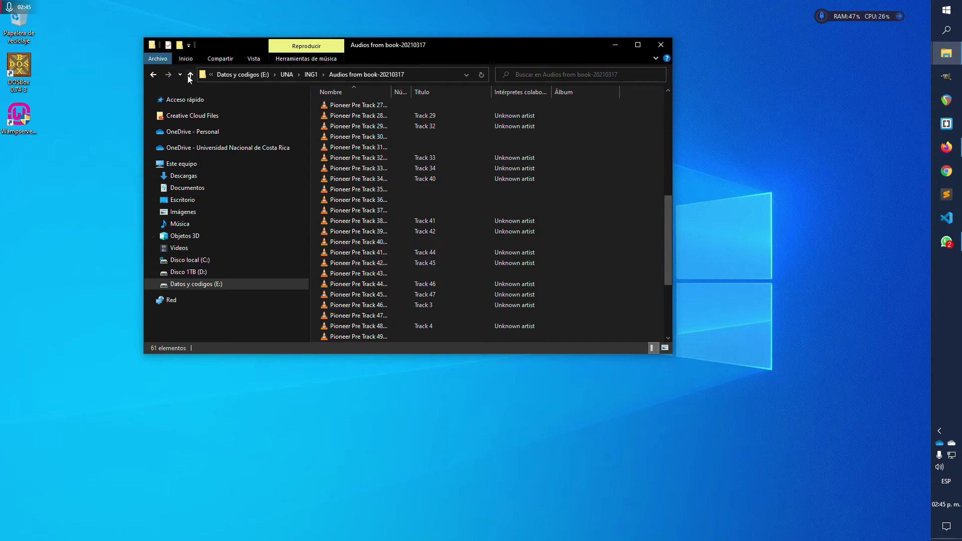
Go to the Videos from book-20210317 folder and display the properties of VTS_01_0.IFO.
{"action": "left_click", "coordinate": [190, 75]}
{"action": "double_click", "coordinate": [350, 138]}
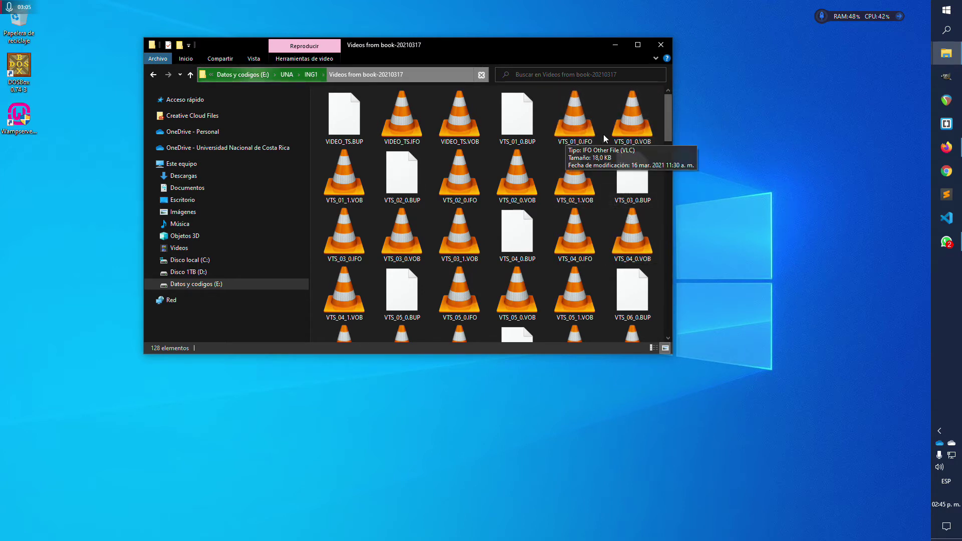
{"action": "double_click", "coordinate": [570, 116]}
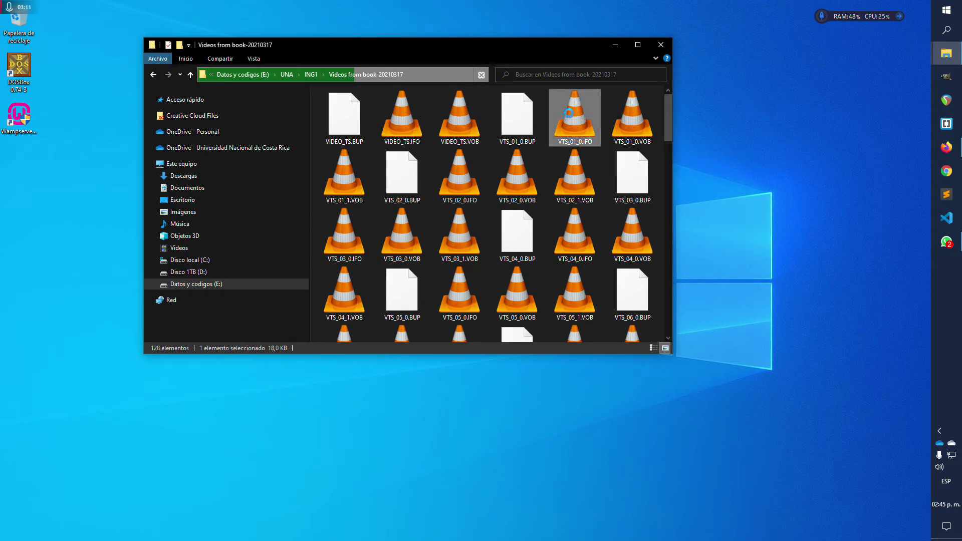
{"action": "right_click", "coordinate": [569, 113]}
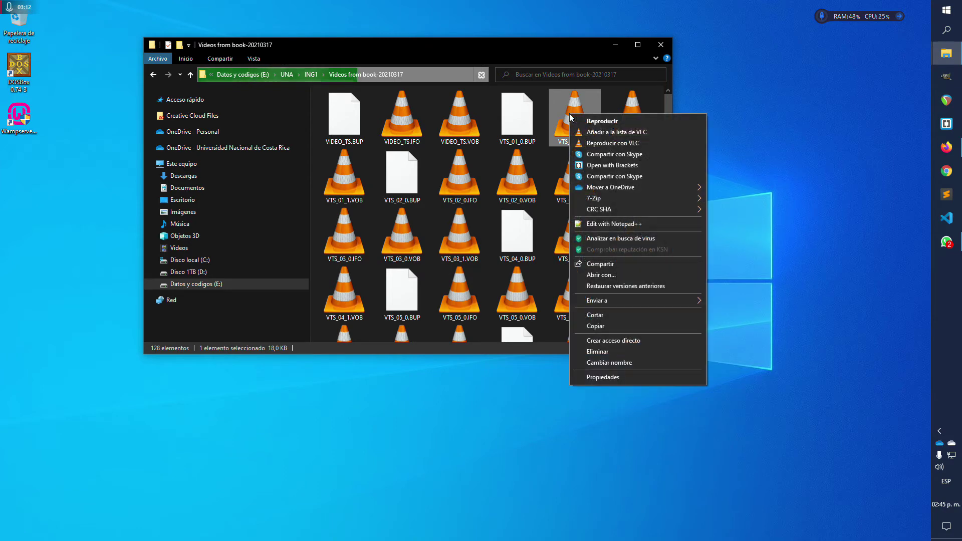
{"action": "left_click", "coordinate": [604, 379]}
{"action": "left_click_drag", "start_coordinate": [651, 123], "coordinate": [391, 55]}
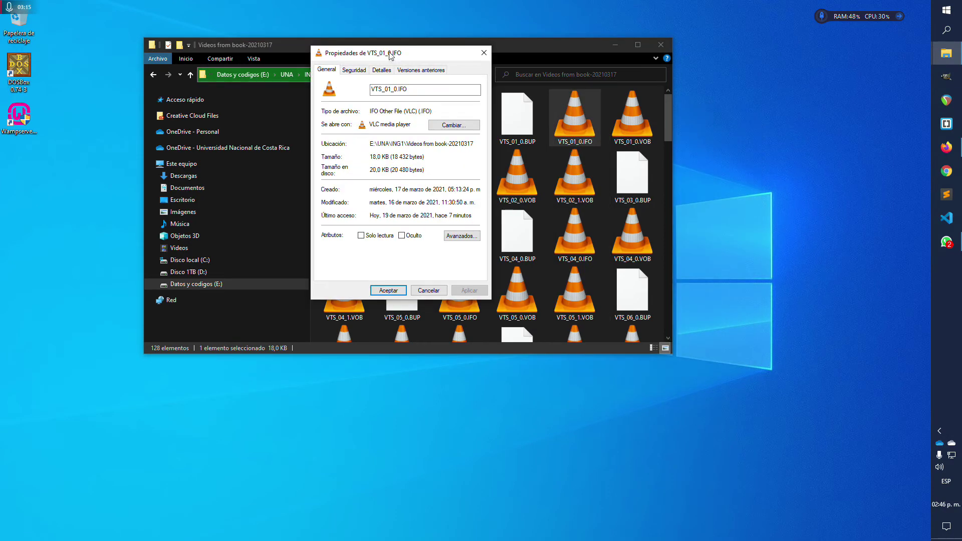
Open the default application choice for .IFO files and look through the full list of available applications.
{"action": "left_click", "coordinate": [449, 127]}
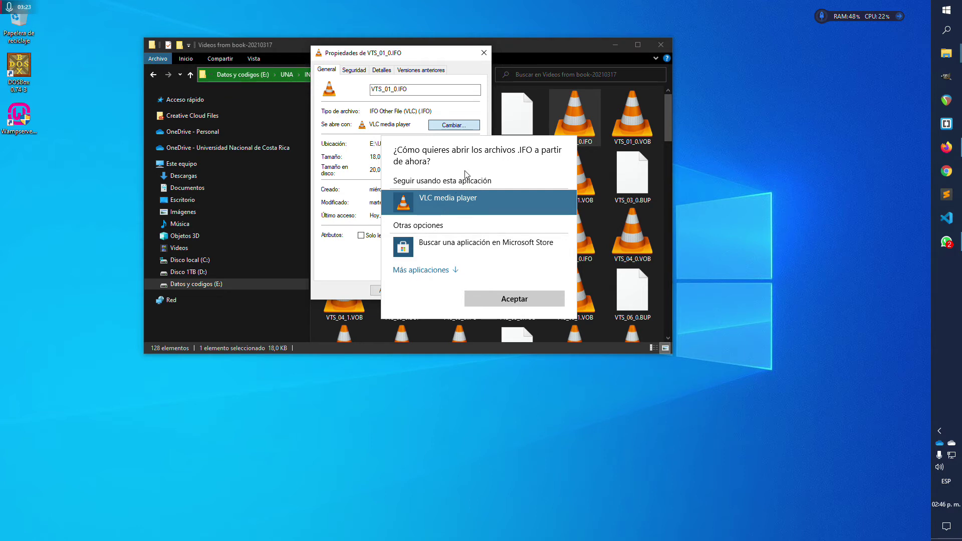
{"action": "left_click", "coordinate": [426, 271]}
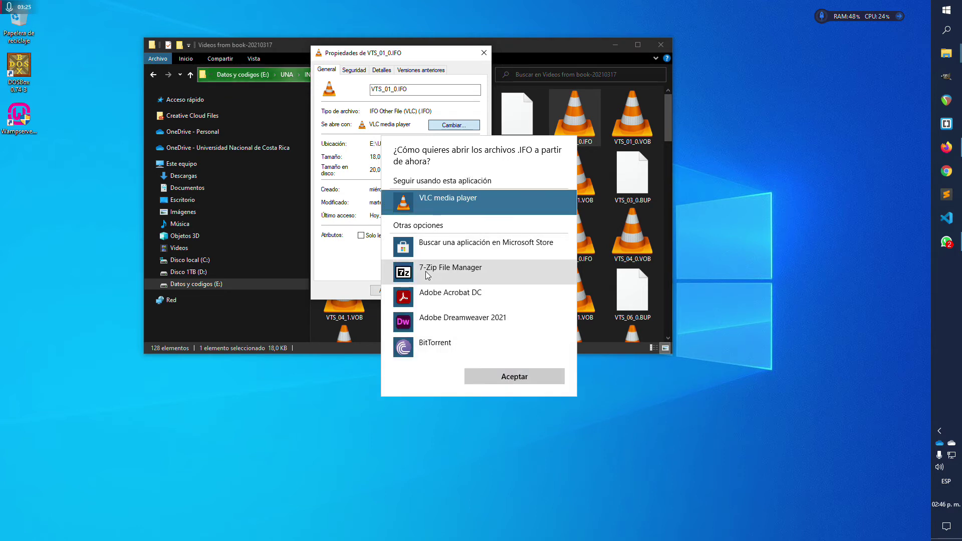
{"action": "scroll", "coordinate": [463, 225], "scroll_direction": "down", "scroll_amount": 1}
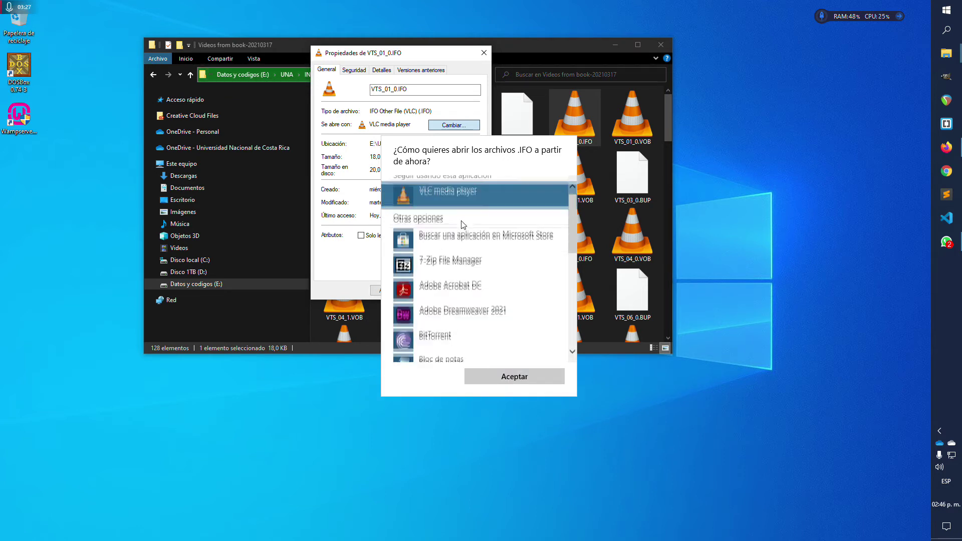
{"action": "scroll", "coordinate": [463, 225], "scroll_direction": "down", "scroll_amount": 3}
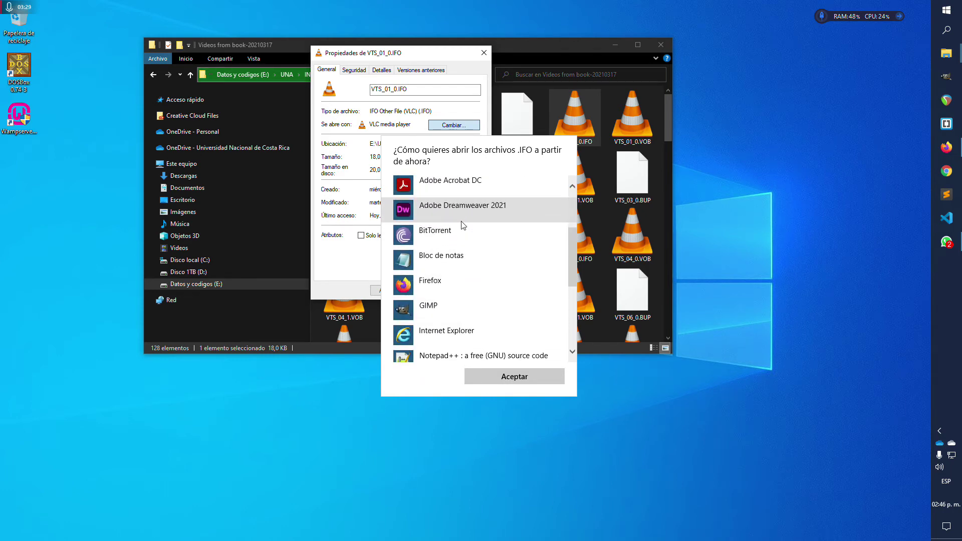
{"action": "scroll", "coordinate": [463, 225], "scroll_direction": "down", "scroll_amount": 5}
{"action": "scroll", "coordinate": [464, 224], "scroll_direction": "up", "scroll_amount": 6}
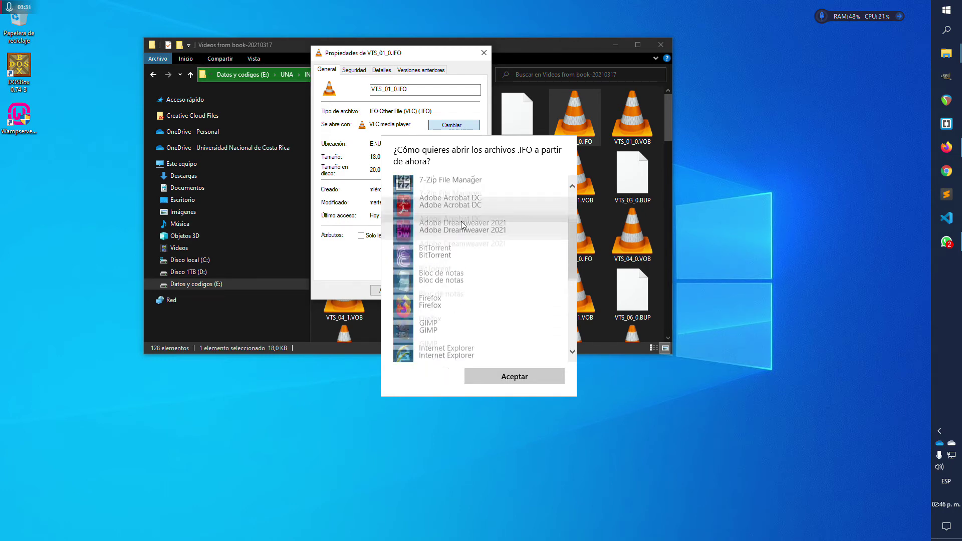
{"action": "scroll", "coordinate": [463, 224], "scroll_direction": "up", "scroll_amount": 2}
{"action": "scroll", "coordinate": [464, 224], "scroll_direction": "down", "scroll_amount": 5}
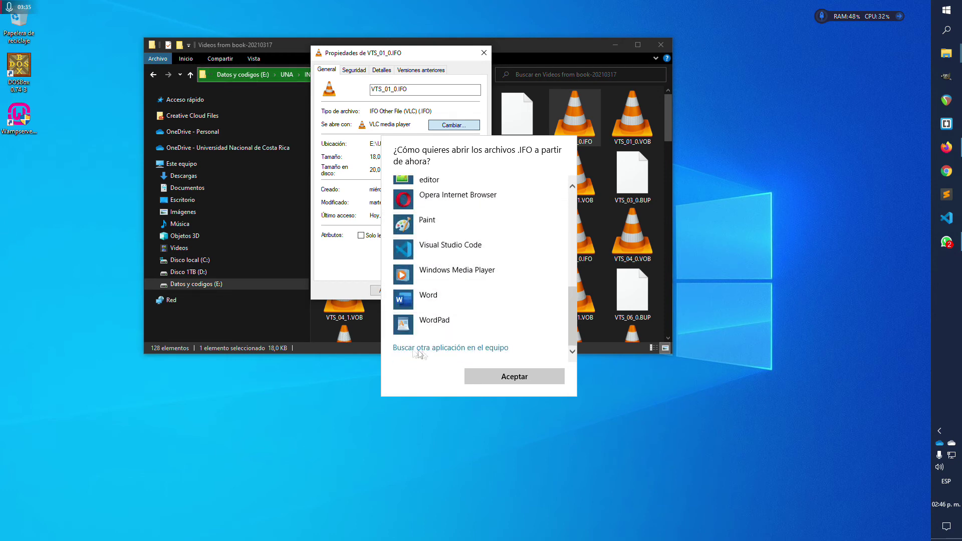
Browse to VideoLAN\VLC under Archivos de programa for the .IFO application, cancel the selection, and check which program opens the file.
{"action": "left_click", "coordinate": [420, 348]}
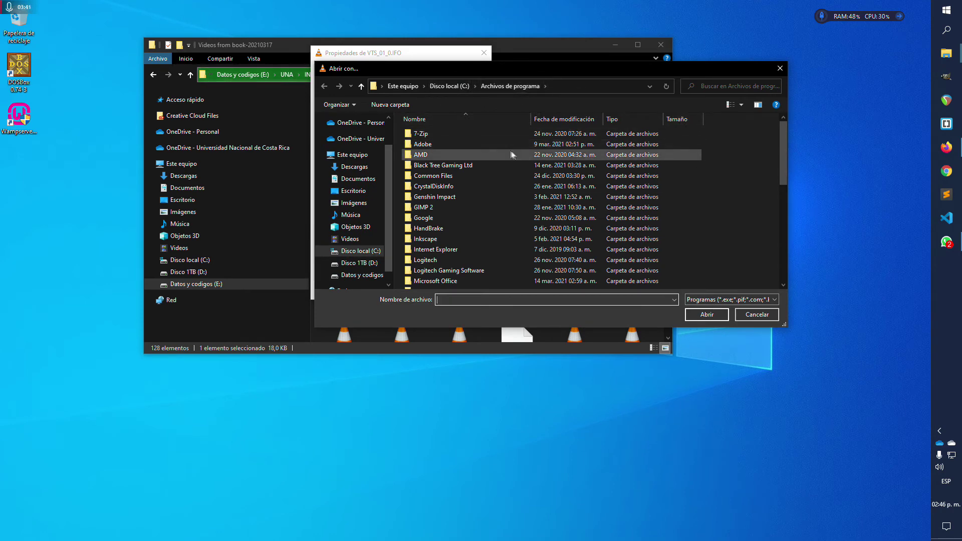
{"action": "scroll", "coordinate": [516, 151], "scroll_direction": "down", "scroll_amount": 8}
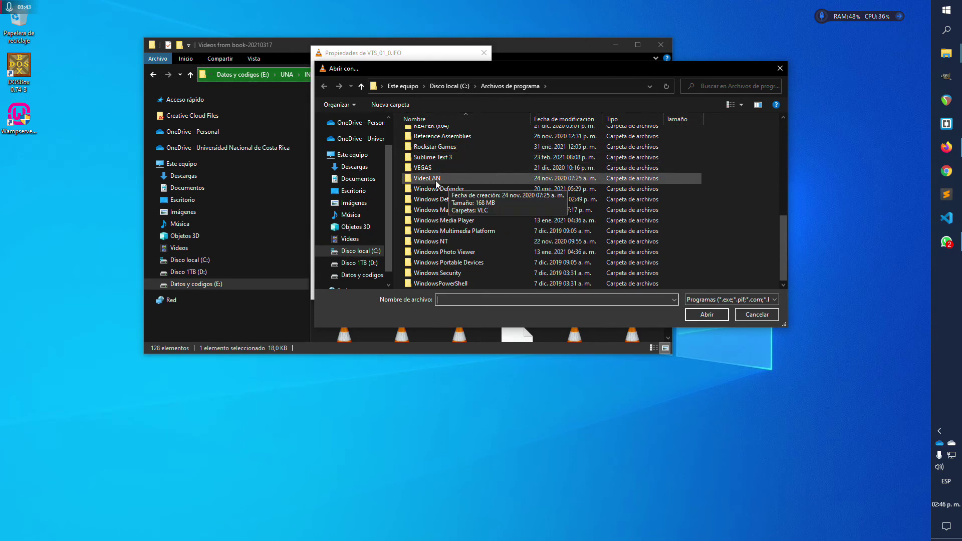
{"action": "double_click", "coordinate": [435, 179]}
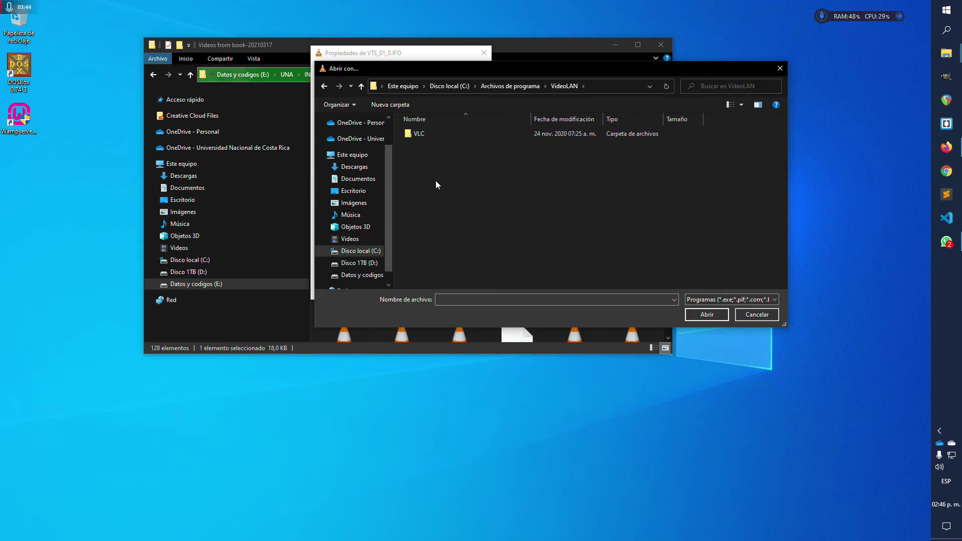
{"action": "double_click", "coordinate": [413, 136]}
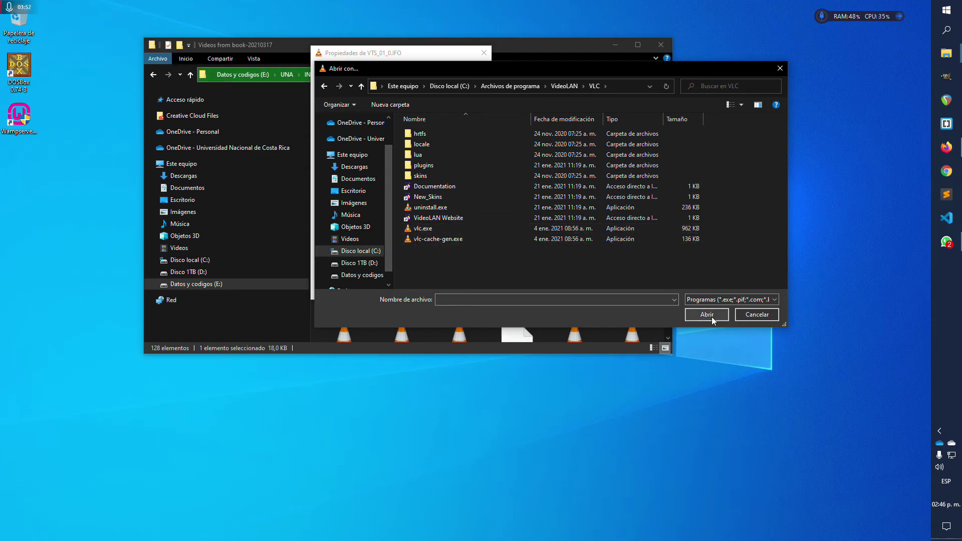
{"action": "left_click", "coordinate": [754, 316]}
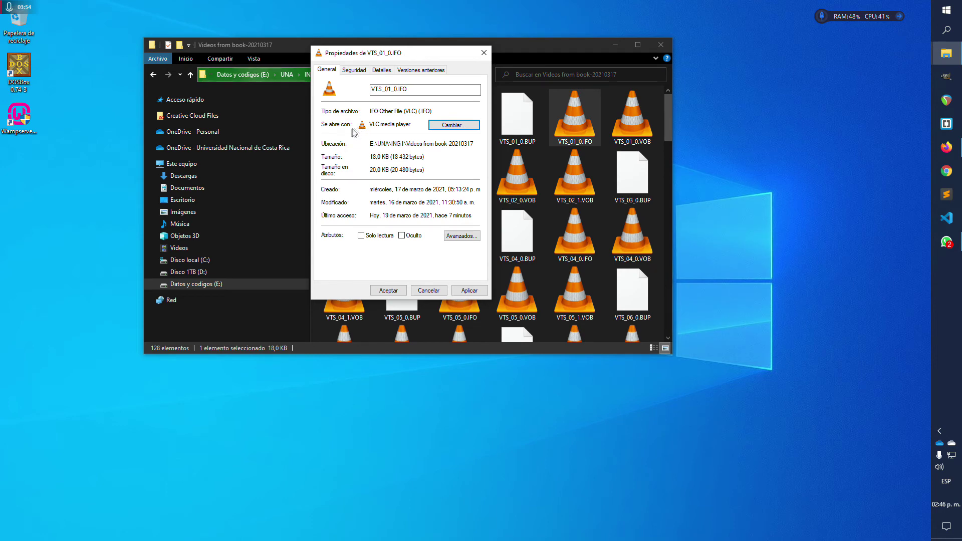
{"action": "left_click_drag", "start_coordinate": [411, 124], "coordinate": [370, 122]}
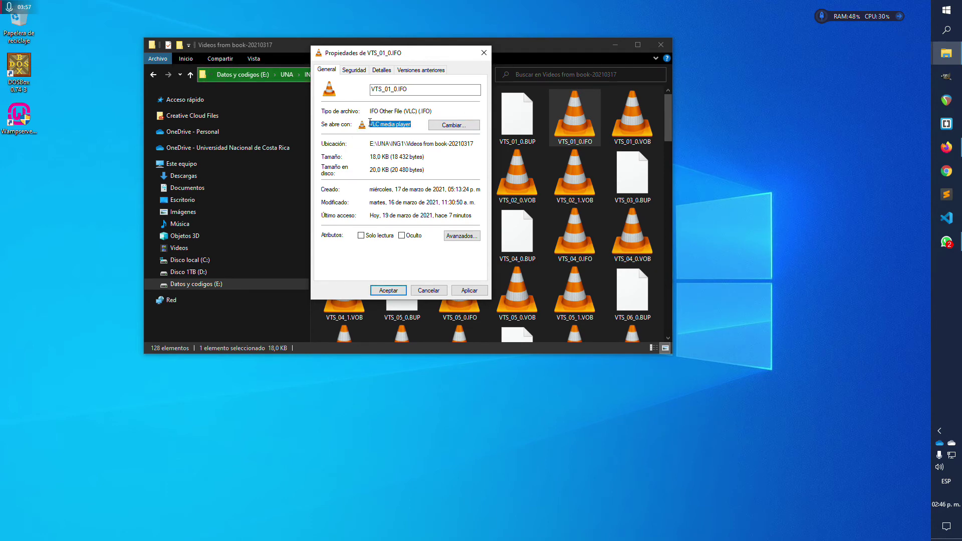
Accept the VTS_01_0.IFO properties, then open that file in VLC media player and show its DVD menu in full screen.
{"action": "left_click", "coordinate": [388, 290]}
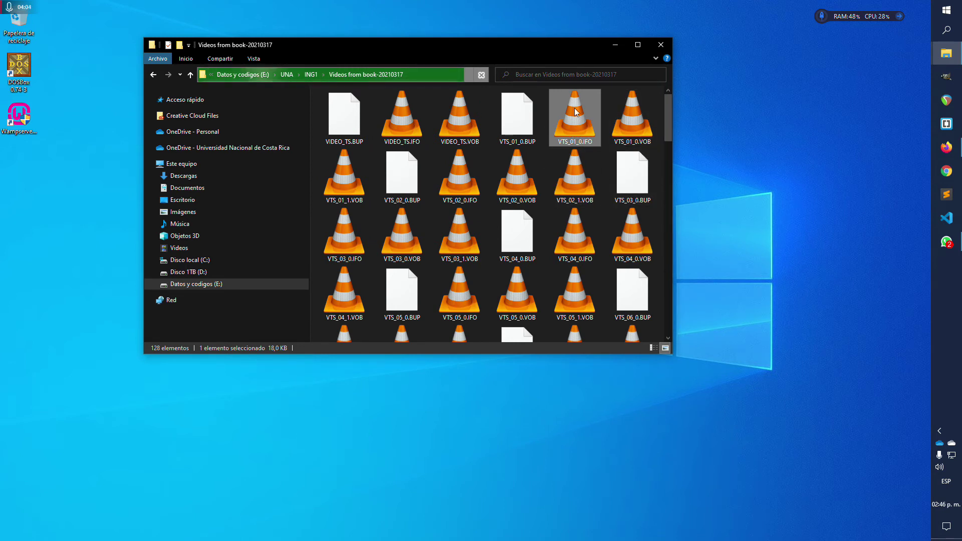
{"action": "mouse_move", "coordinate": [575, 110]}
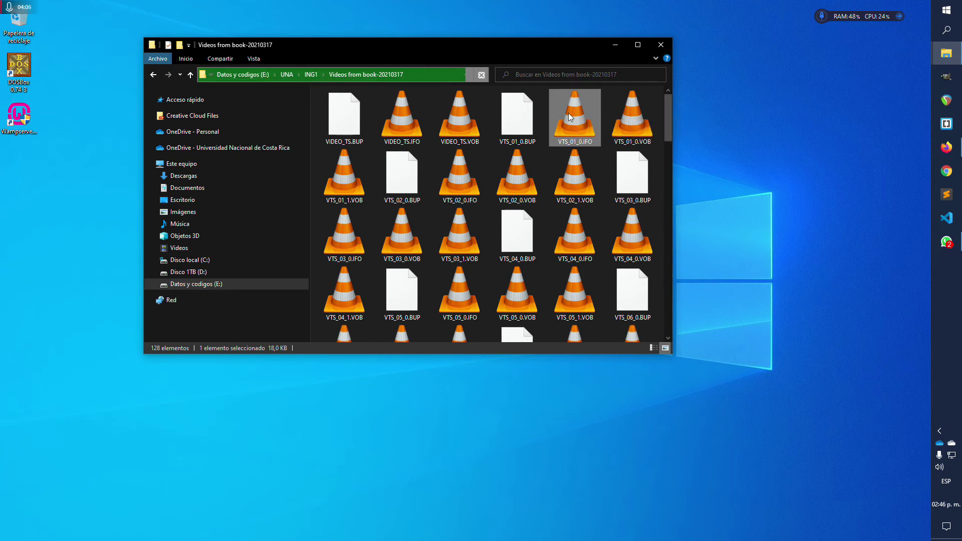
{"action": "double_click", "coordinate": [570, 117]}
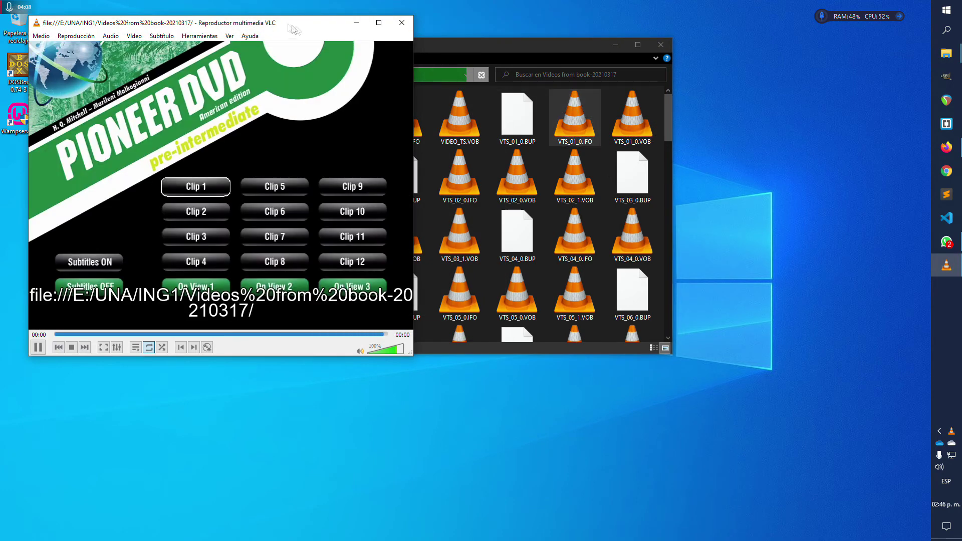
{"action": "left_click_drag", "start_coordinate": [295, 25], "coordinate": [395, 12]}
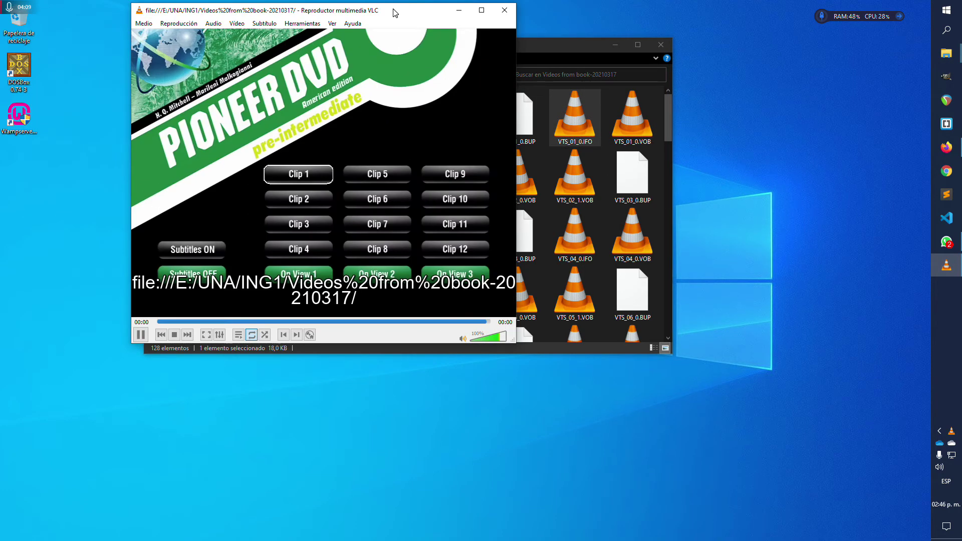
{"action": "double_click", "coordinate": [419, 116]}
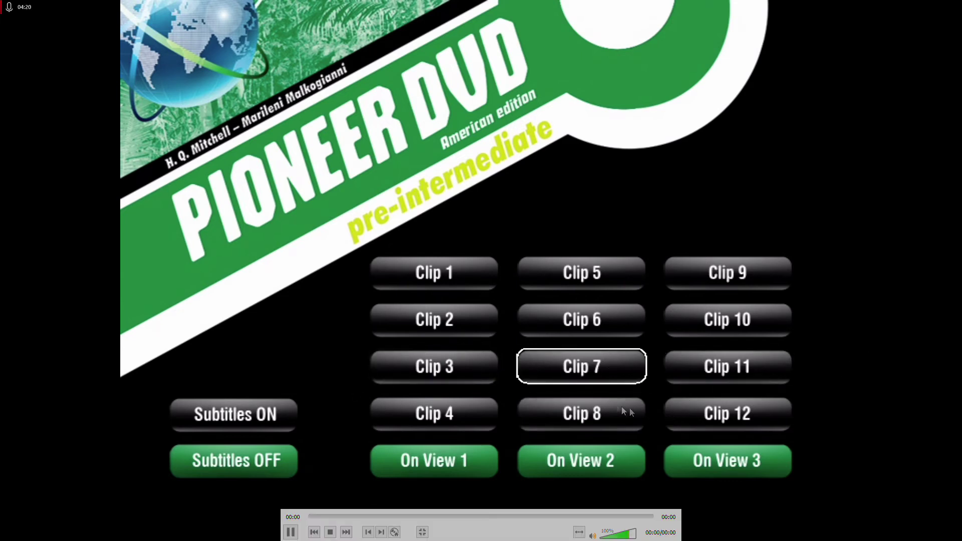
Play Clip 7 from the DVD menu, pausing and resuming its playback.
{"action": "left_click", "coordinate": [579, 364]}
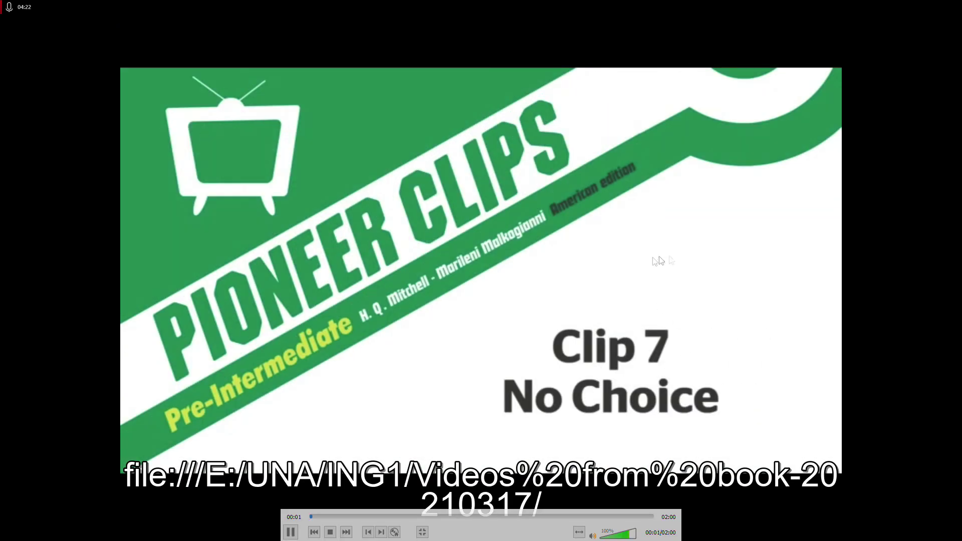
{"action": "key", "text": "space"}
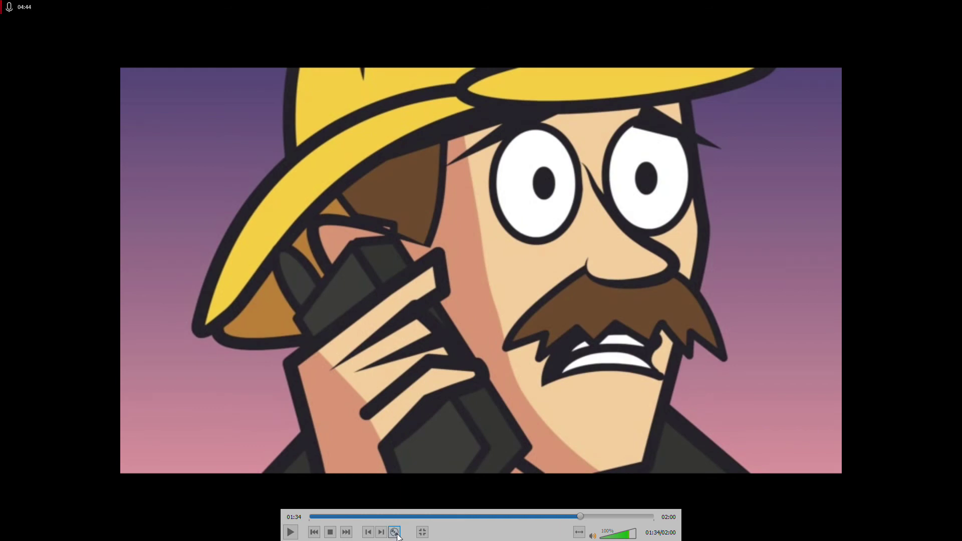
{"action": "left_click", "coordinate": [290, 533]}
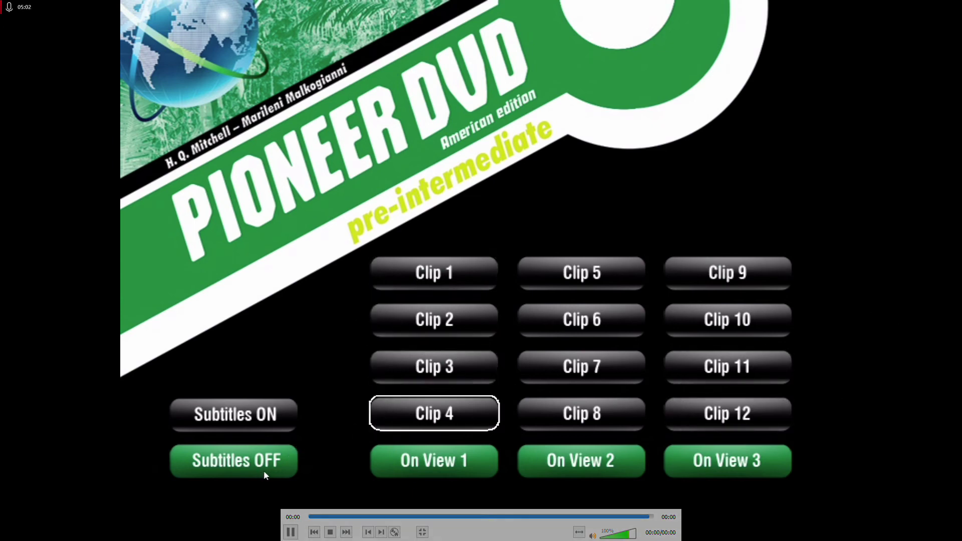
Leave full screen and move the VLC window down so it overlaps the lower part of the File Explorer window.
{"action": "key", "text": "Escape"}
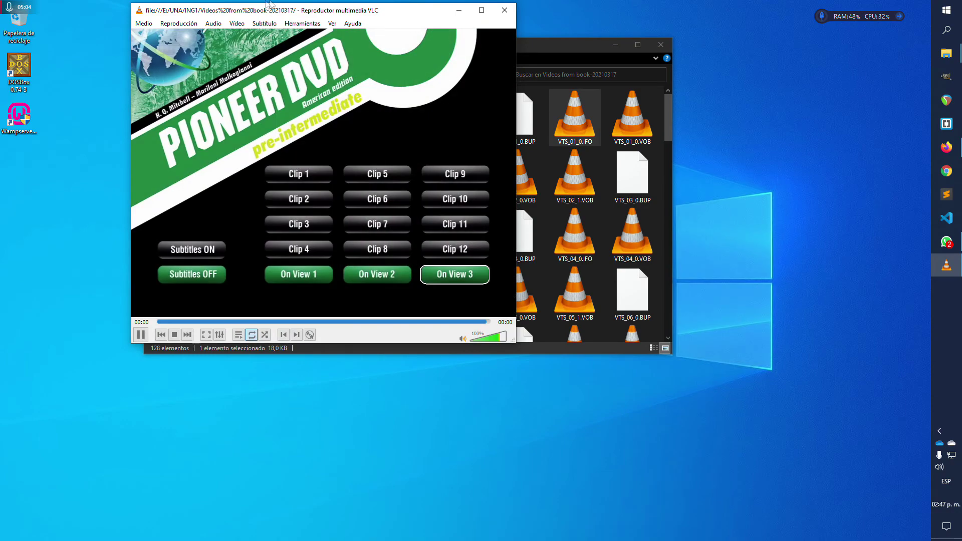
{"action": "left_click_drag", "start_coordinate": [363, 13], "coordinate": [473, 118]}
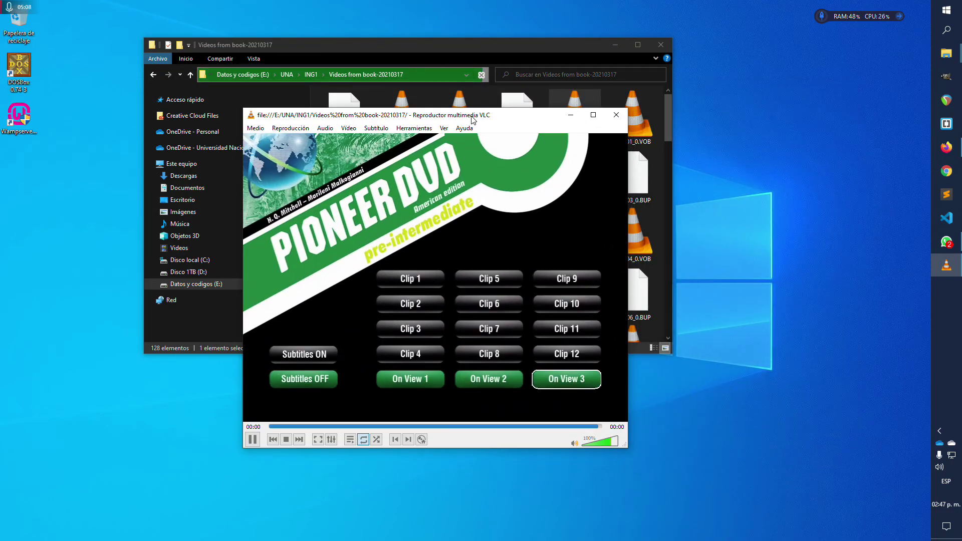